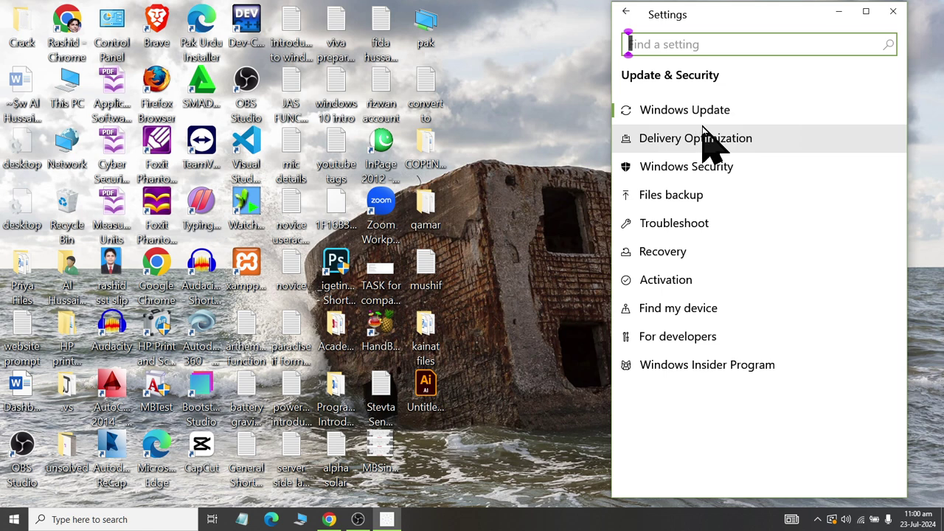
Open the Windows Update page and review its update status, pause, active hours and history options
left_click(708, 118)
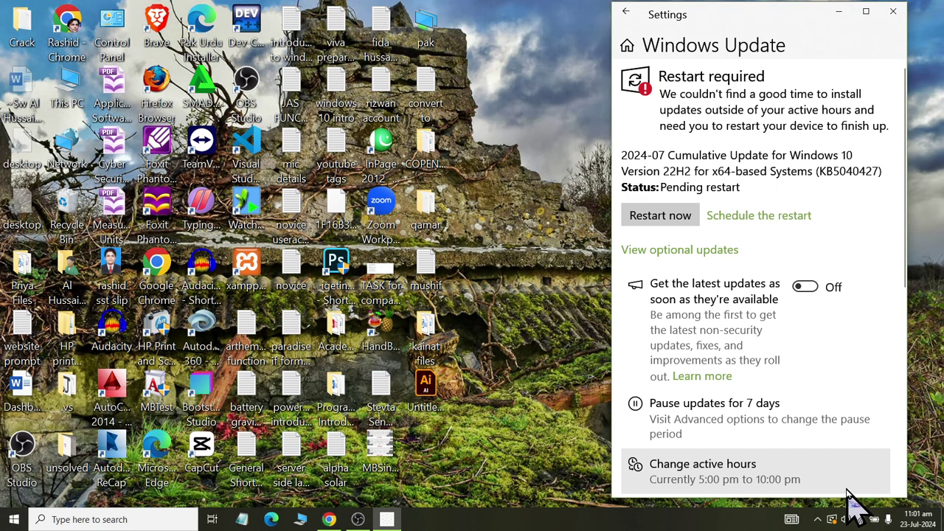
scroll(788, 218, "down", 3)
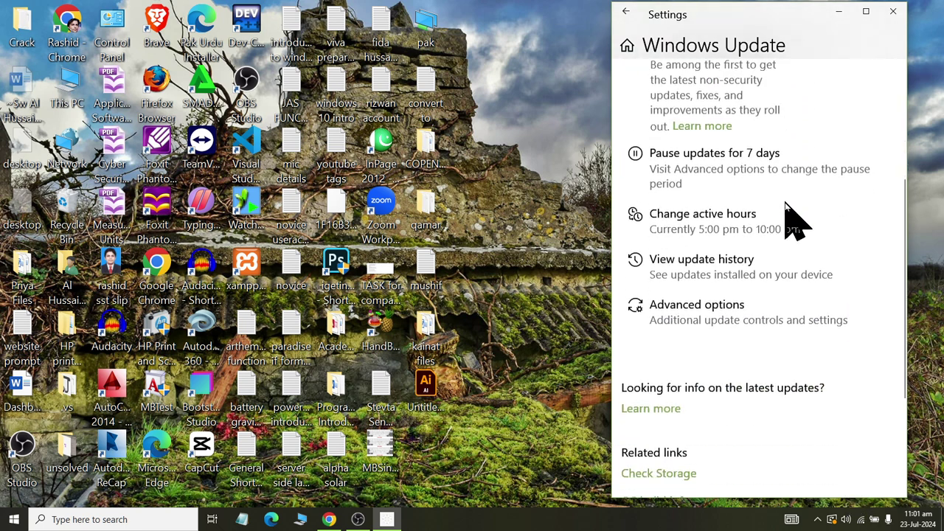
scroll(789, 222, "up", 2)
scroll(808, 199, "down", 4)
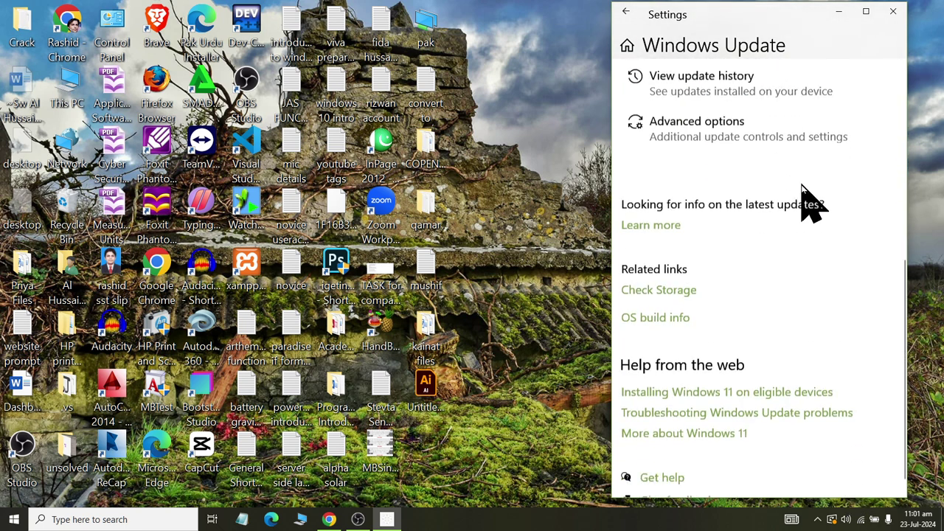
scroll(775, 277, "up", 2)
scroll(734, 251, "down", 1)
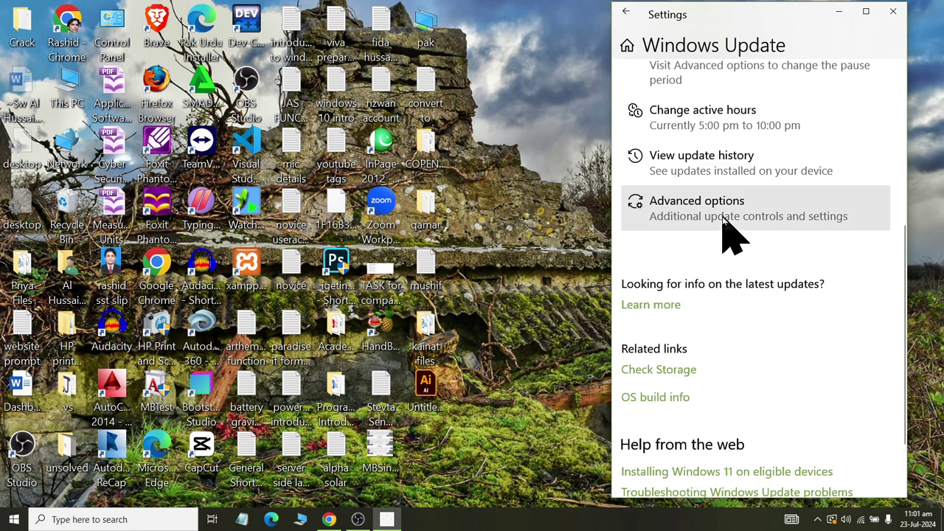
Review the advanced options for Windows Update and return to the Windows Update page
left_click(723, 217)
scroll(631, 417, "down", 3)
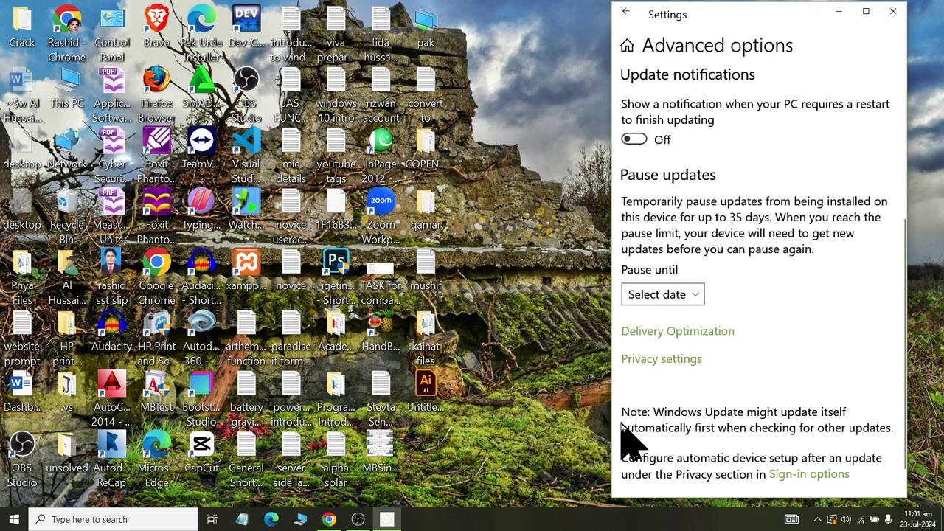
scroll(627, 420, "up", 3)
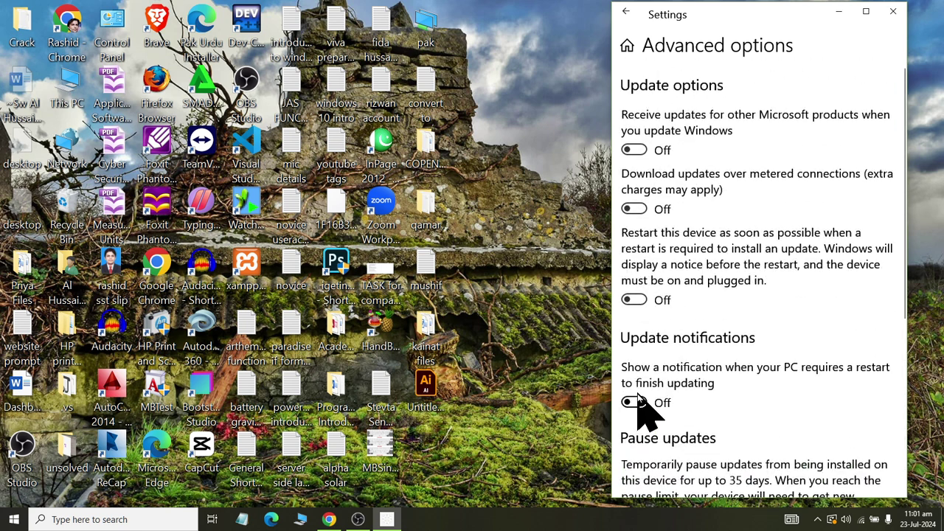
left_click(627, 14)
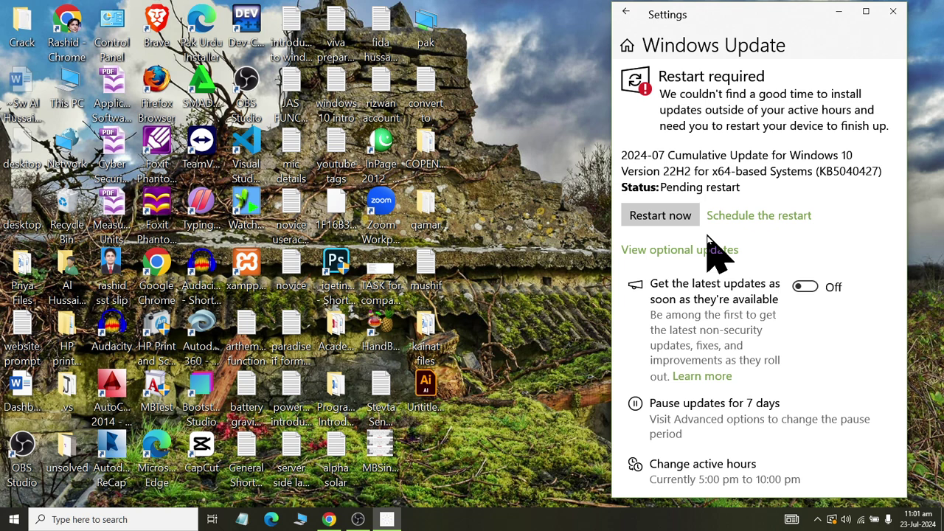
Look over the remaining Windows Update options and related links, and return to the Update & Security categories
scroll(767, 243, "down", 3)
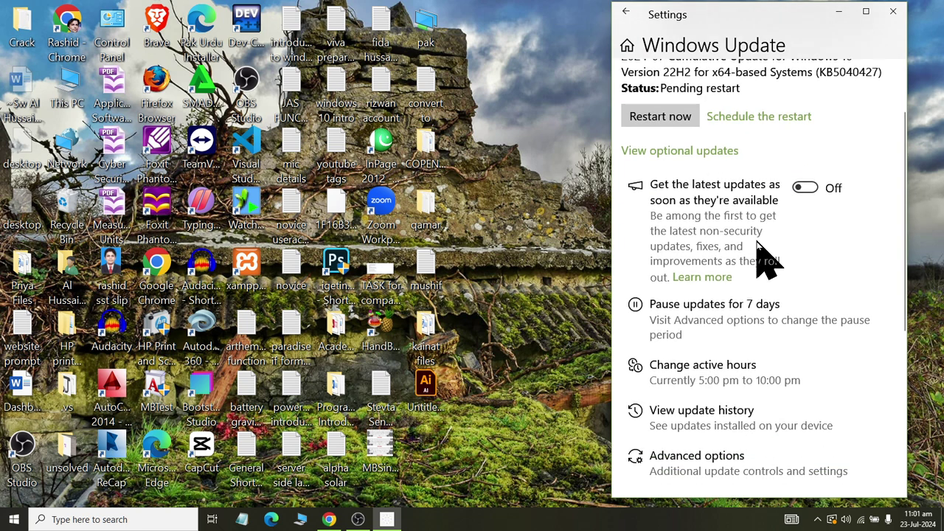
scroll(767, 284, "down", 2)
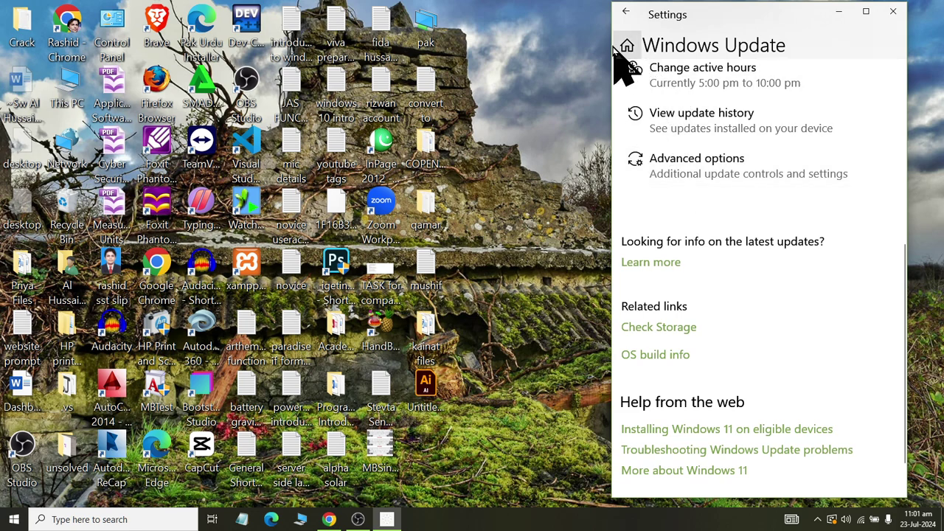
left_click(624, 13)
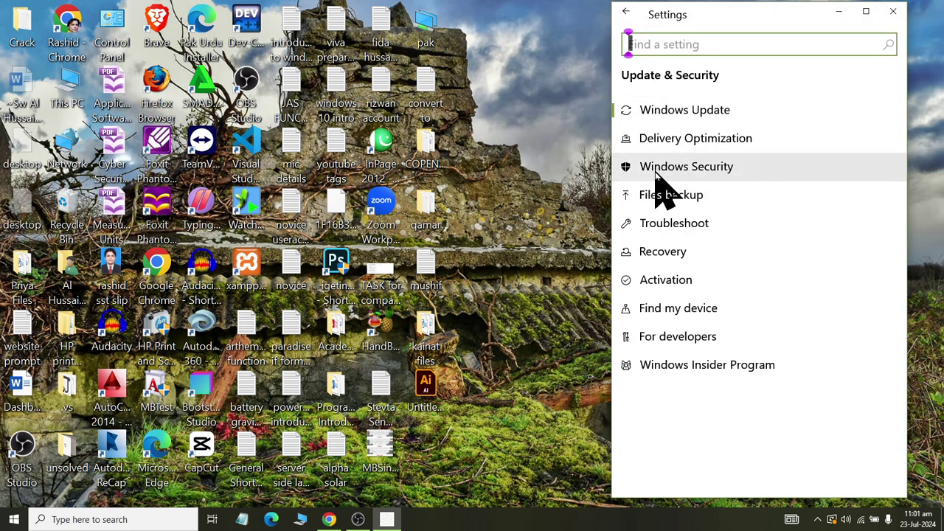
Open Virus & threat protection from the Windows Security protection areas and examine the list of current threats
left_click(733, 177)
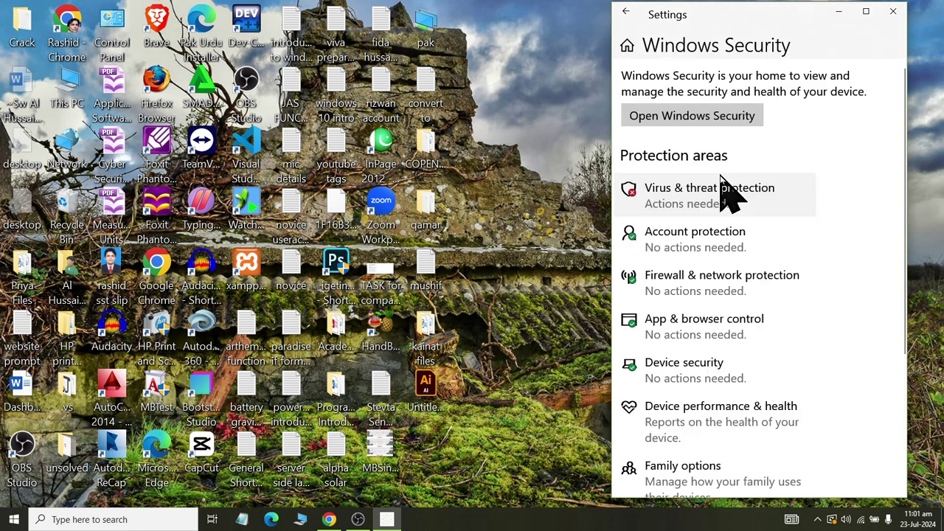
left_click(673, 201)
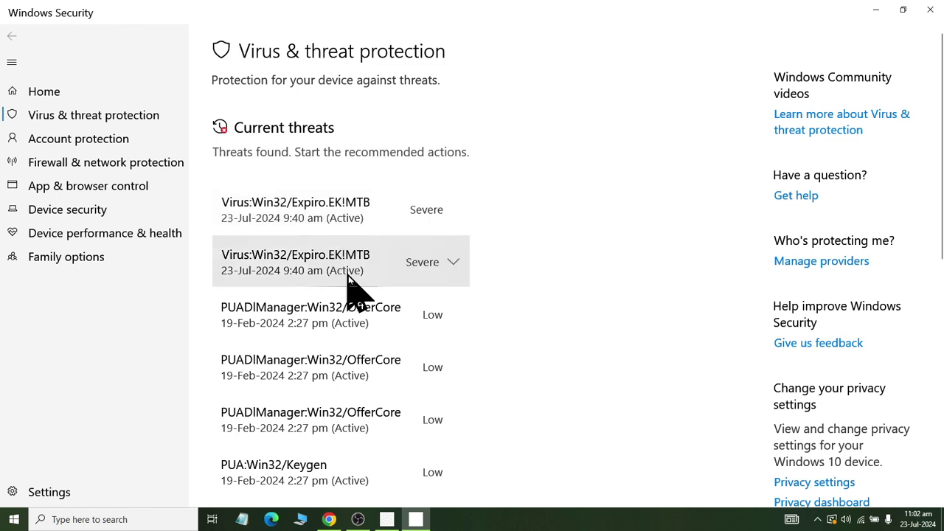
scroll(354, 285, "down", 3)
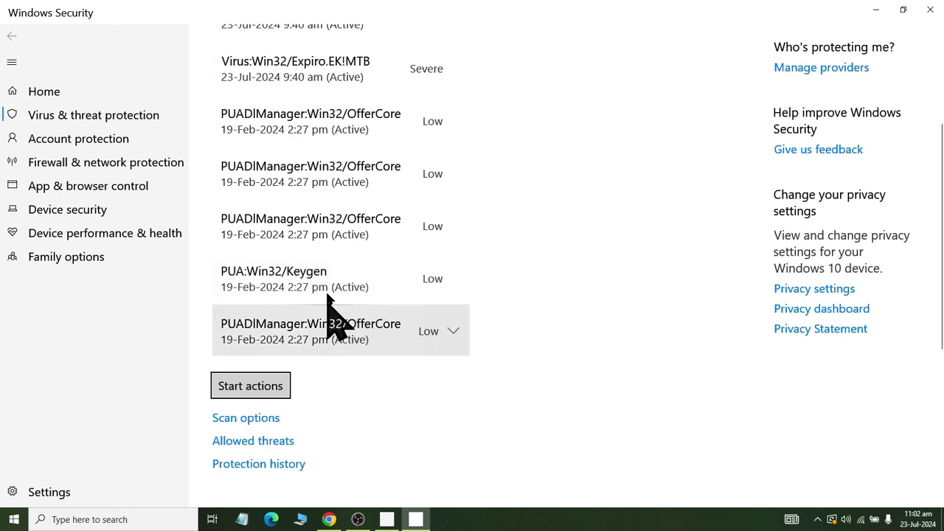
scroll(347, 210, "up", 3)
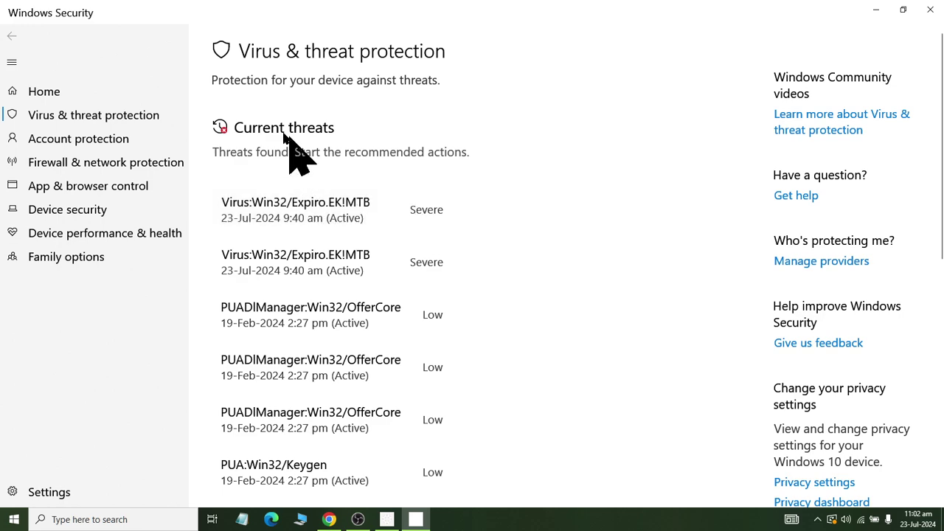
Start the recommended actions for the current threats
scroll(296, 154, "down", 5)
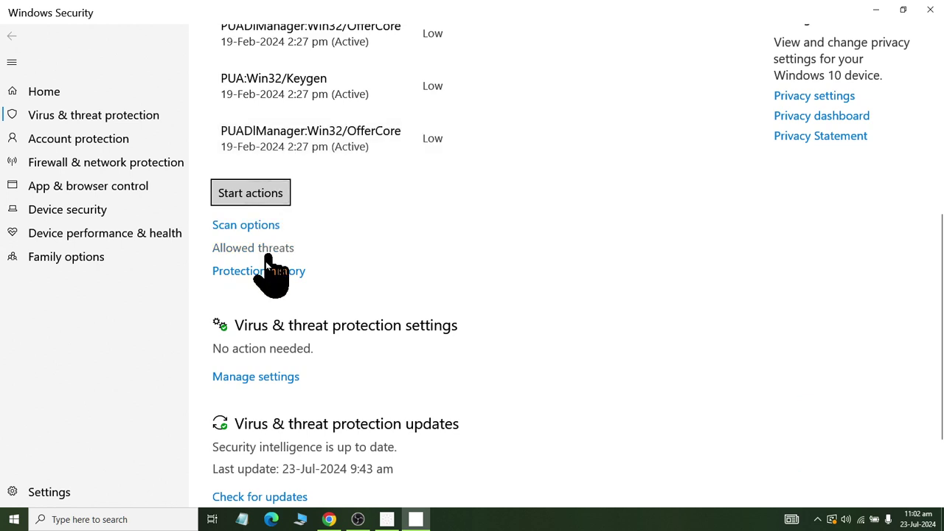
left_click(227, 196)
scroll(436, 183, "up", 4)
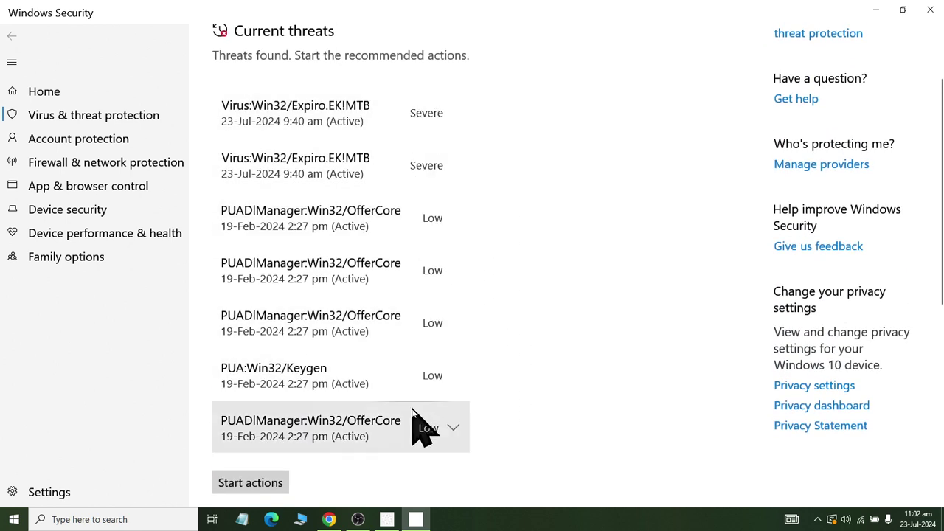
Open the Virus & threat protection settings and examine the real-time, cloud-delivered, sample submission and tamper protection options
scroll(419, 430, "down", 3)
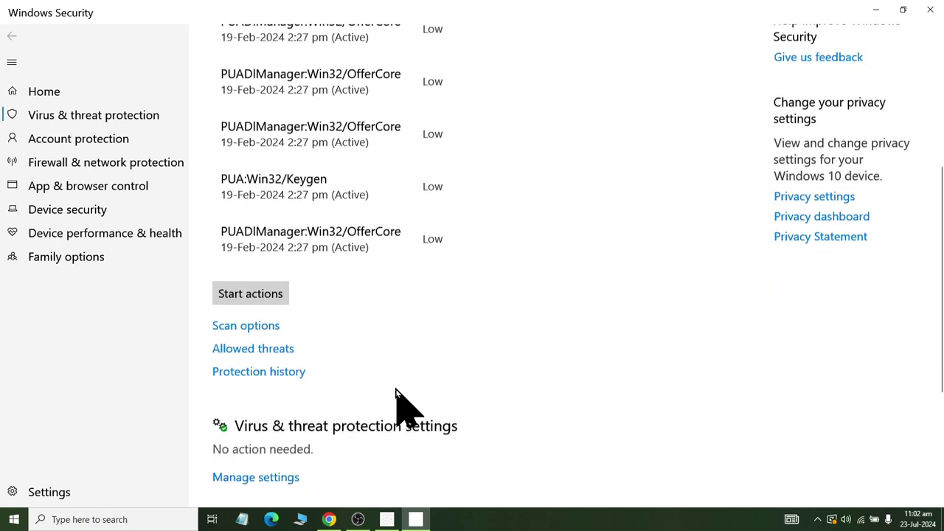
scroll(397, 391, "down", 2)
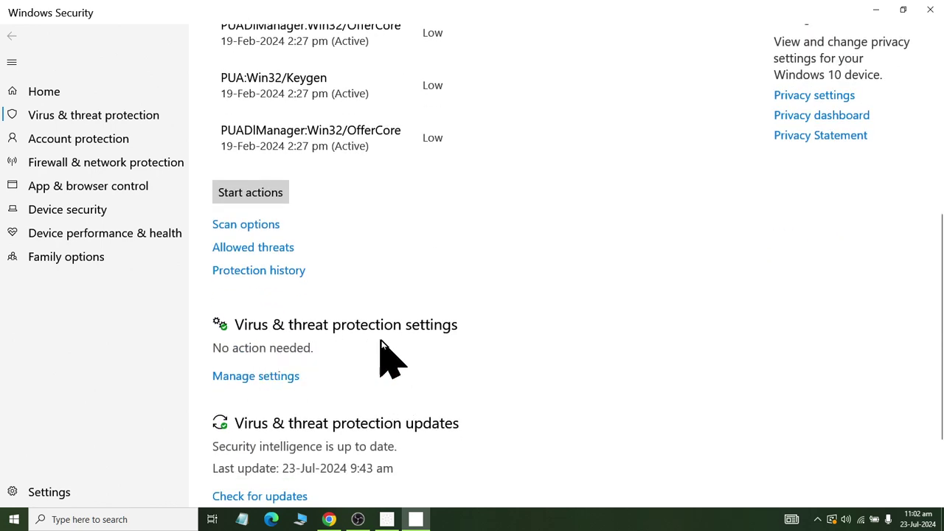
left_click(251, 382)
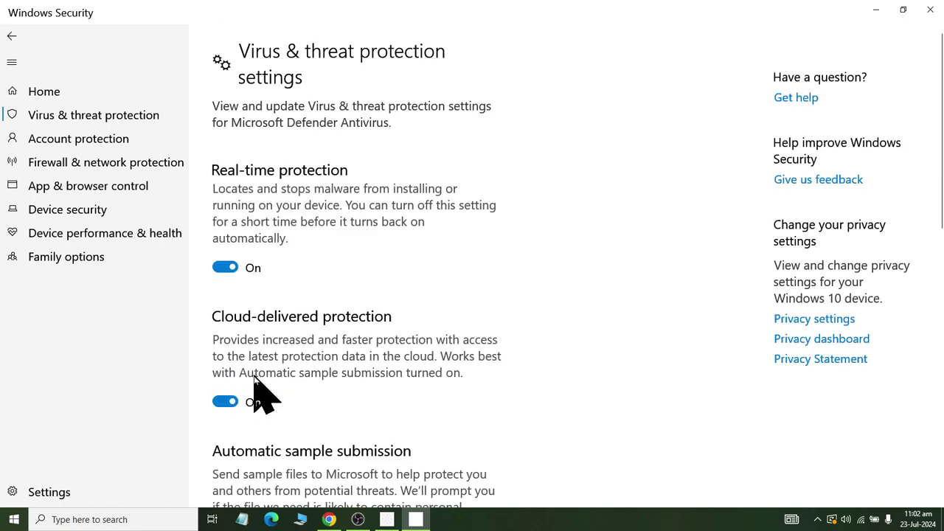
scroll(259, 384, "down", 5)
scroll(265, 369, "up", 5)
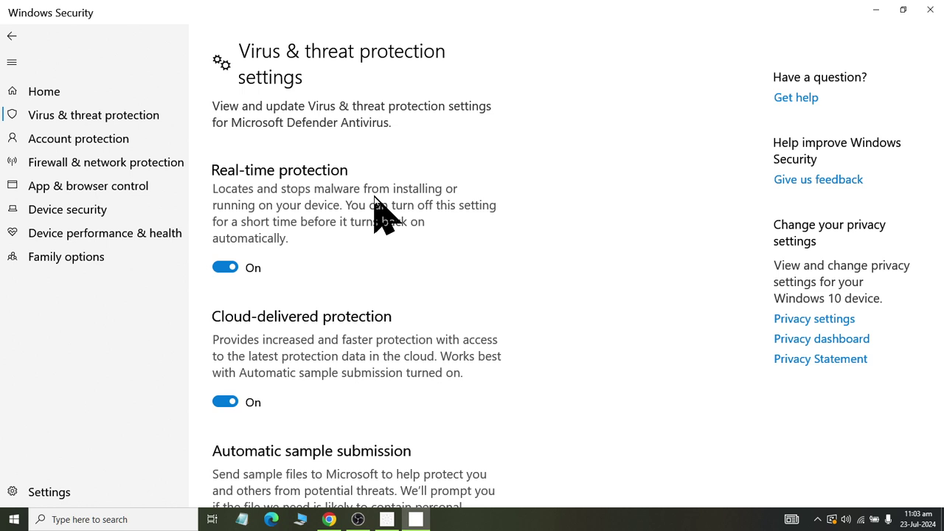
scroll(374, 197, "down", 2)
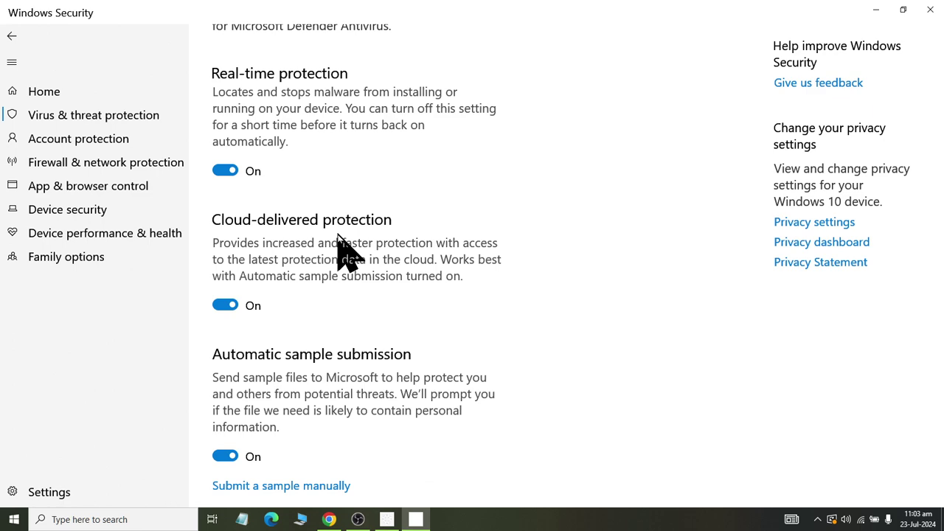
scroll(354, 233, "up", 1)
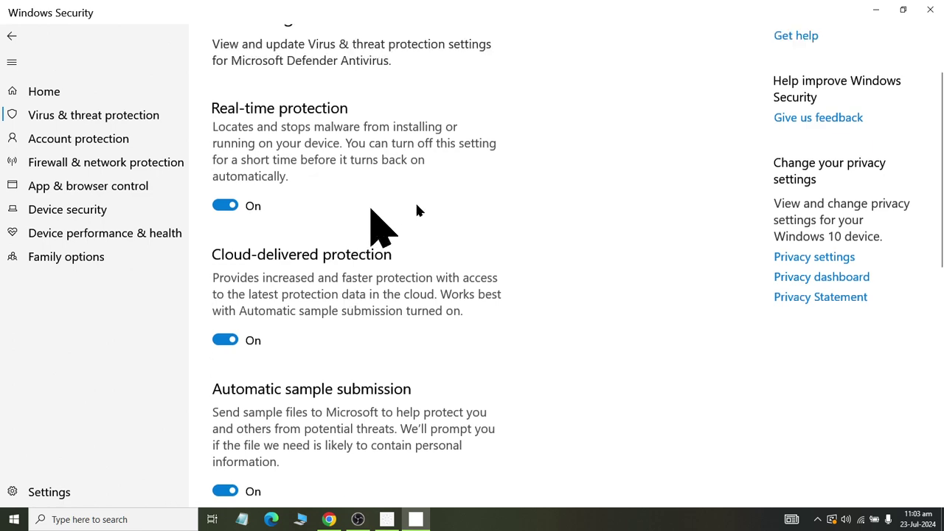
scroll(413, 258, "down", 3)
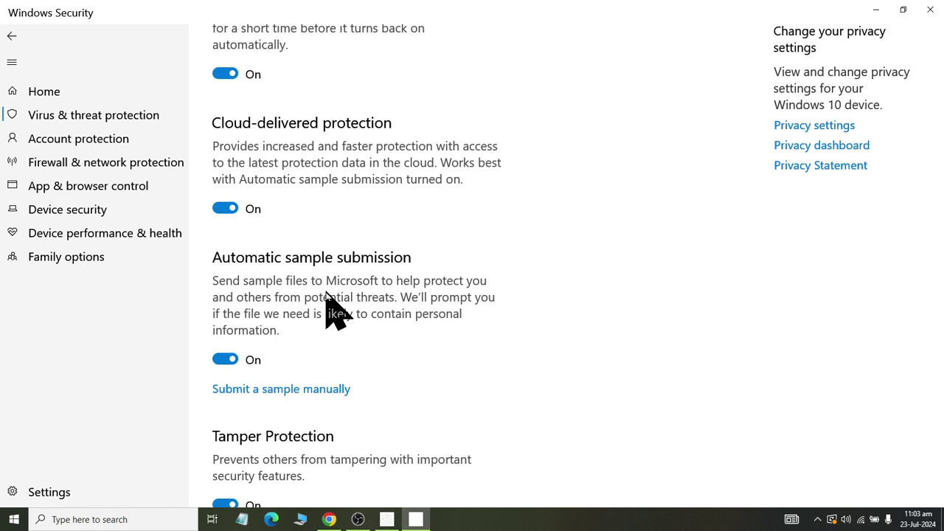
scroll(360, 262, "down", 3)
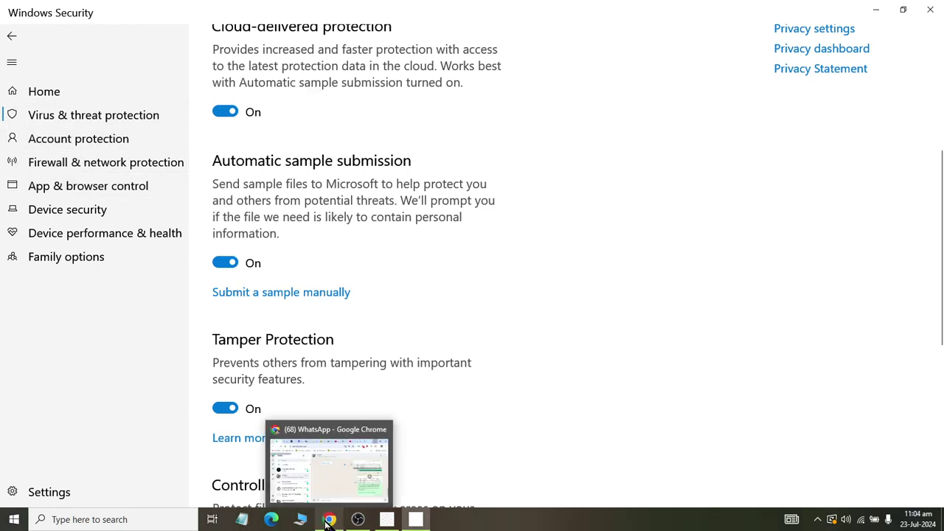
left_click(358, 519)
left_click(383, 483)
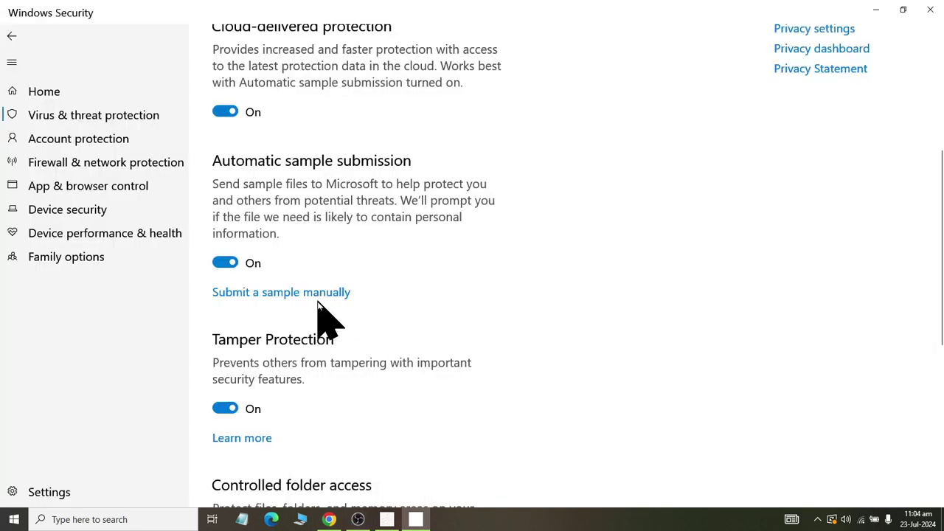
Turn off Real-time protection
scroll(322, 313, "up", 3)
left_click(225, 171)
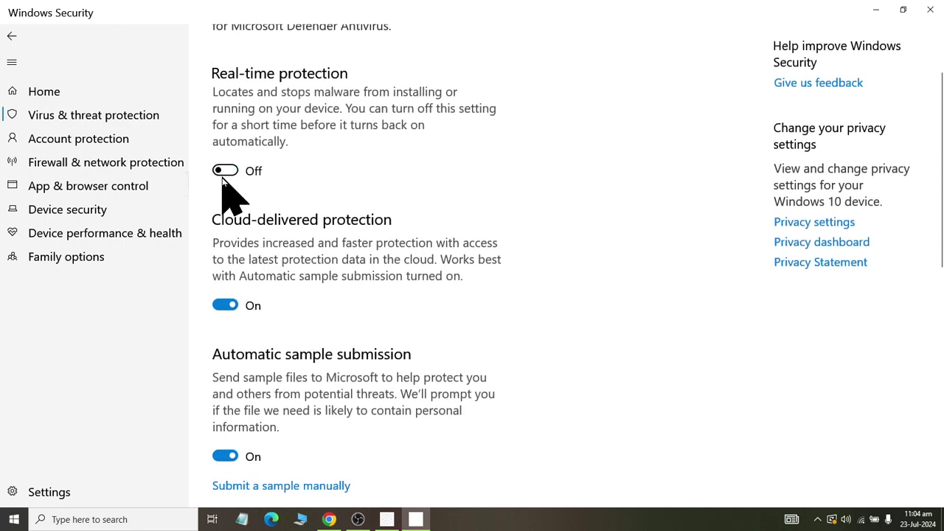
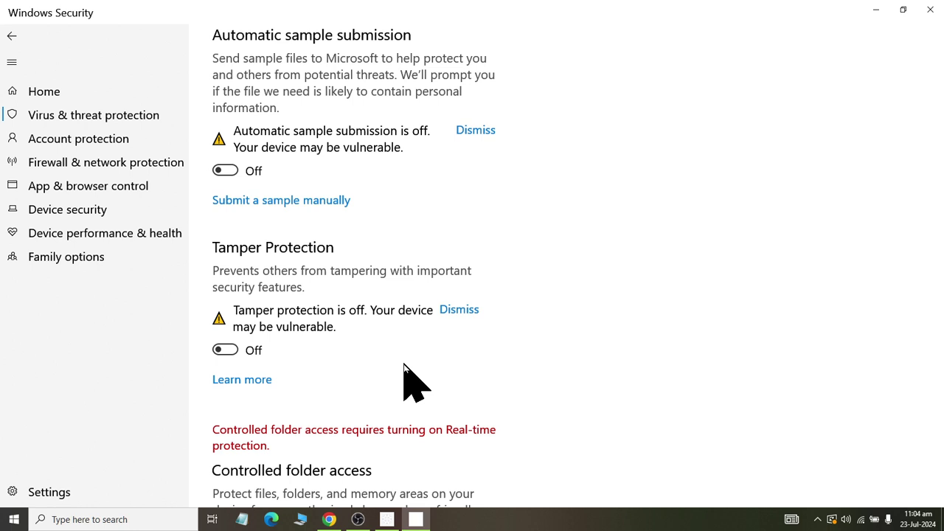
Turn on Automatic sample submission, Tamper Protection, Cloud-delivered protection and Real-time protection
left_click(226, 170)
left_click(234, 317)
scroll(236, 405, "down", 3)
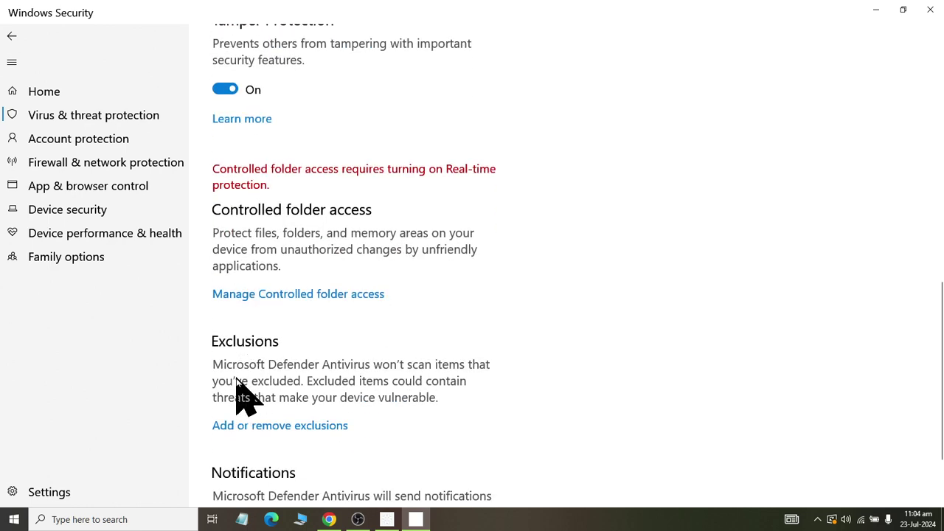
scroll(253, 310, "up", 3)
scroll(262, 317, "up", 7)
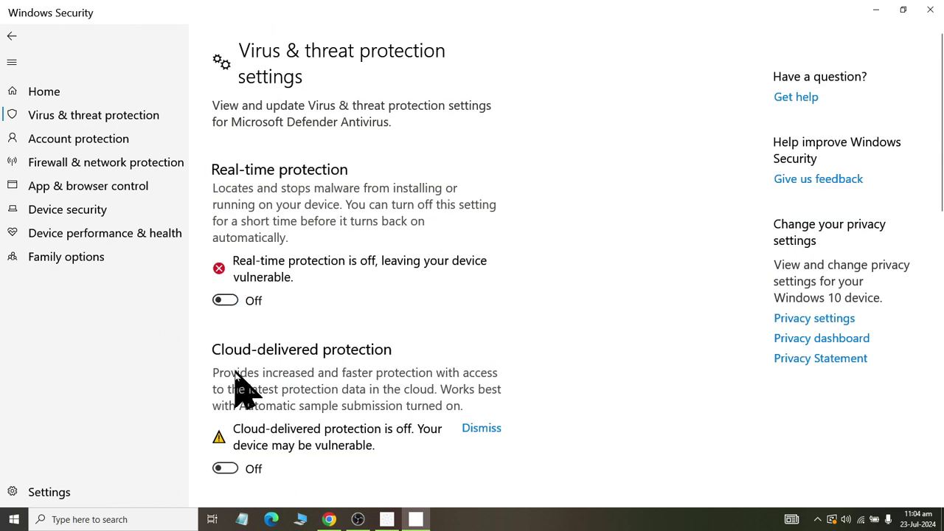
left_click(226, 470)
left_click(231, 300)
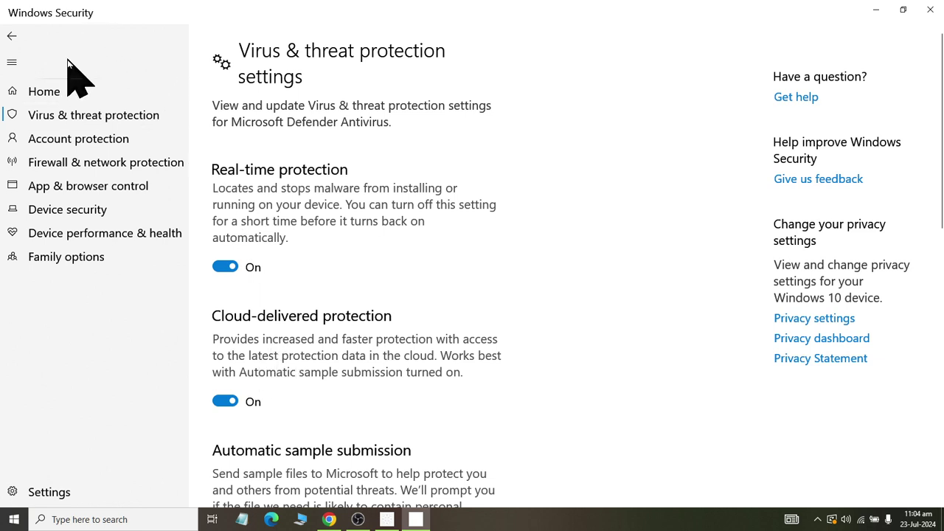
Leave the threat protection settings and review the App & browser control page down to Exploit protection
left_click(12, 35)
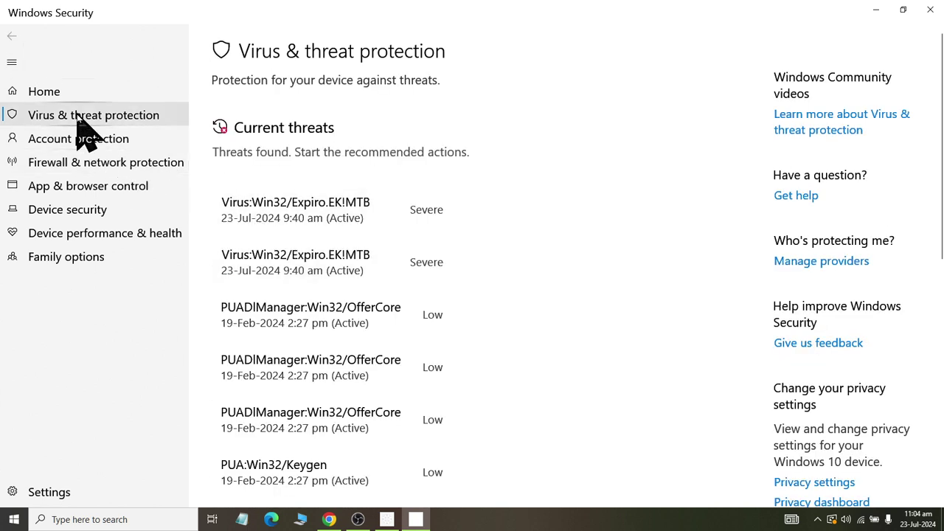
left_click(83, 193)
scroll(302, 159, "down", 1)
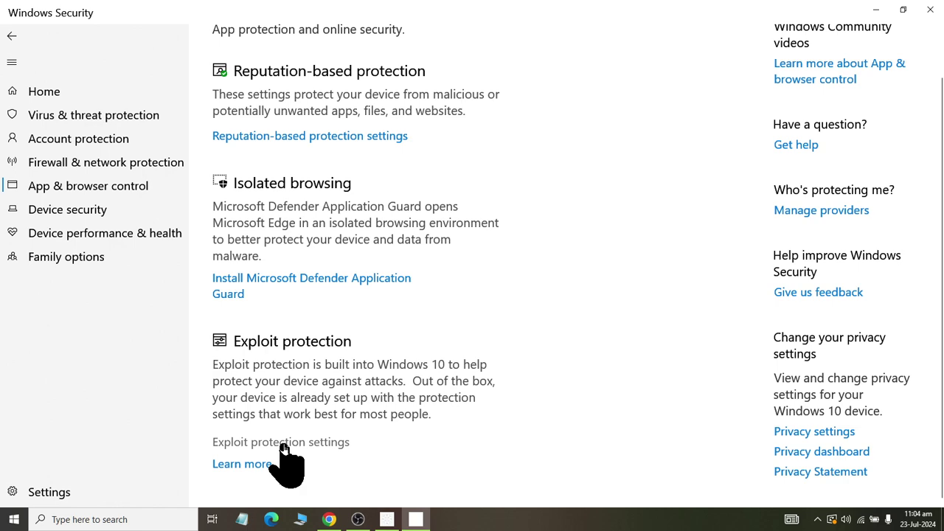
scroll(284, 406, "up", 1)
scroll(295, 427, "down", 1)
Open the Exploit protection settings and look through the system settings down to Validate heap integrity
left_click(291, 442)
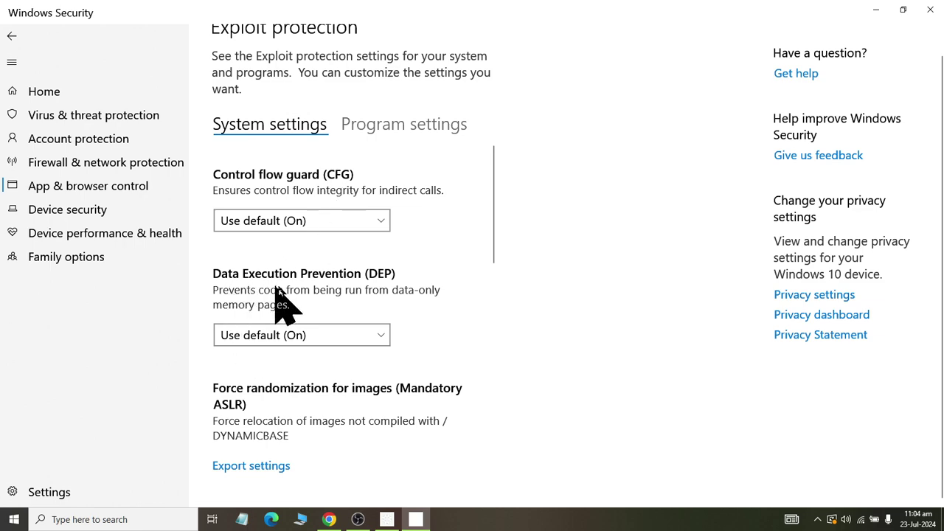
scroll(378, 299, "down", 5)
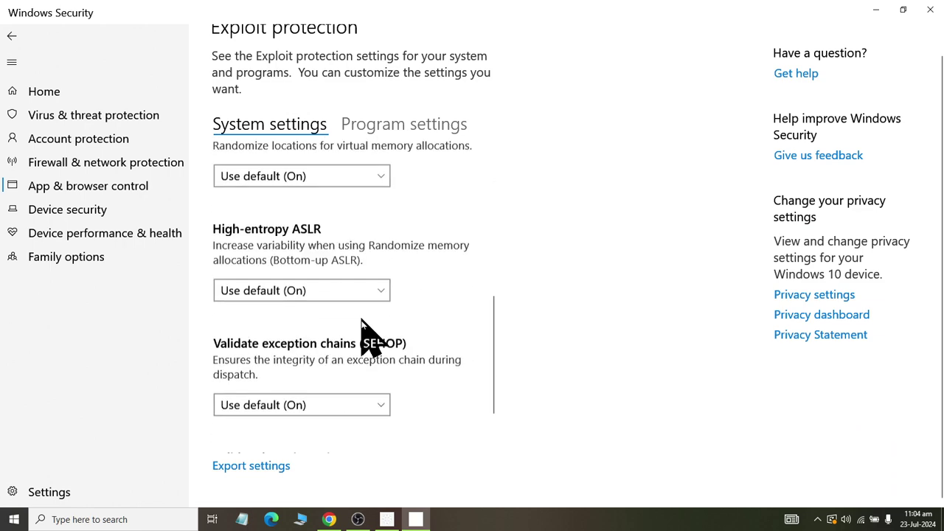
scroll(361, 324, "down", 2)
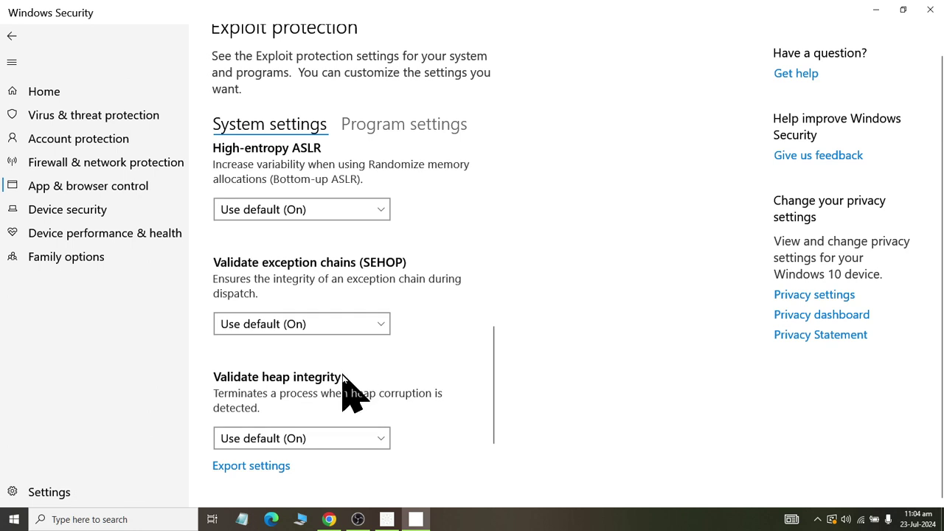
Look over the Virus & threat protection page and expand Storage capacity in the Device performance & health report
left_click(64, 119)
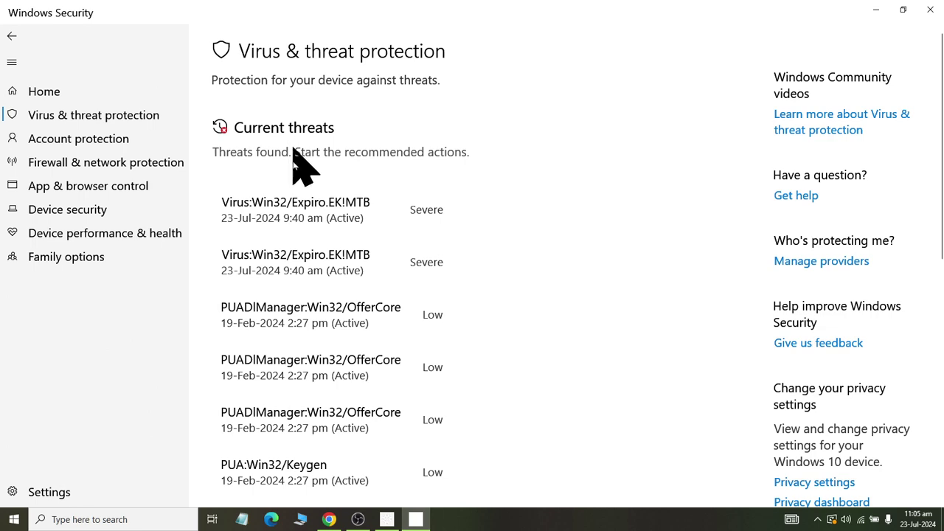
left_click(159, 238)
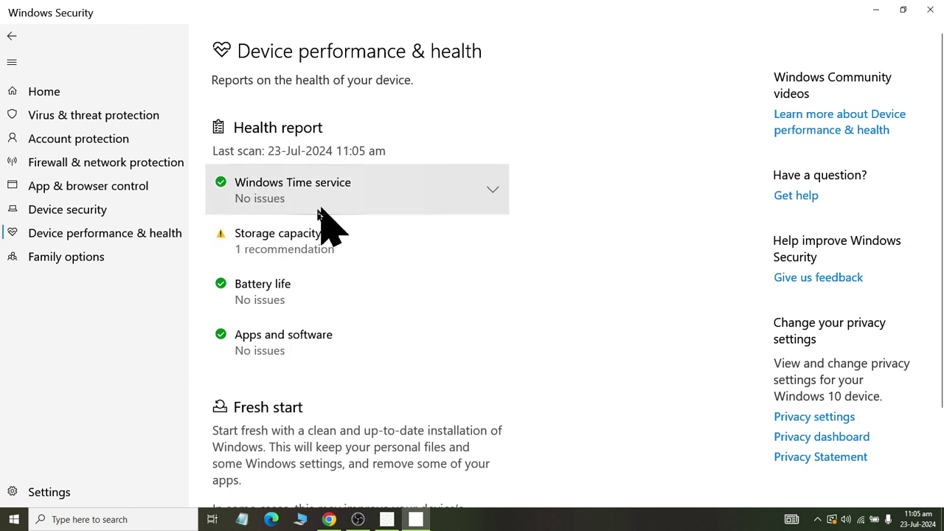
left_click(247, 252)
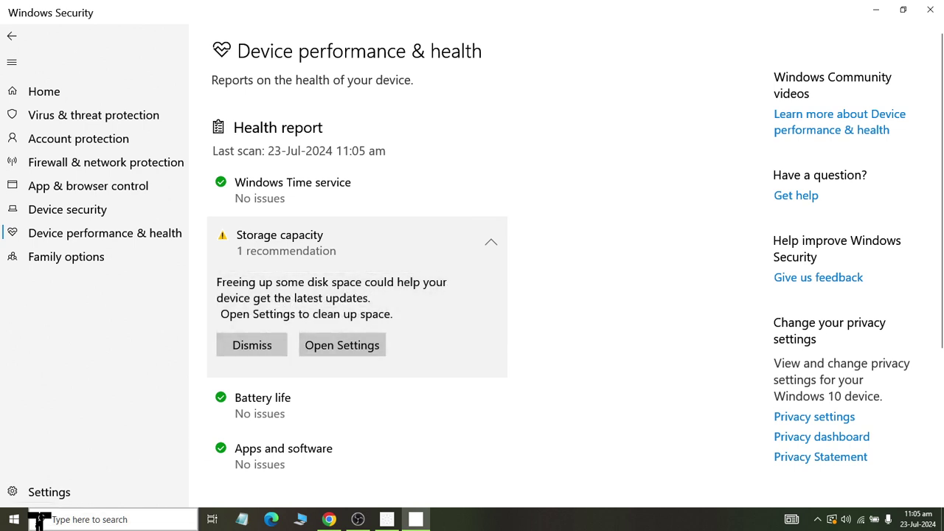
Search for This PC, open it to check the C: drive's free space, and close the window
left_click(14, 519)
type("this")
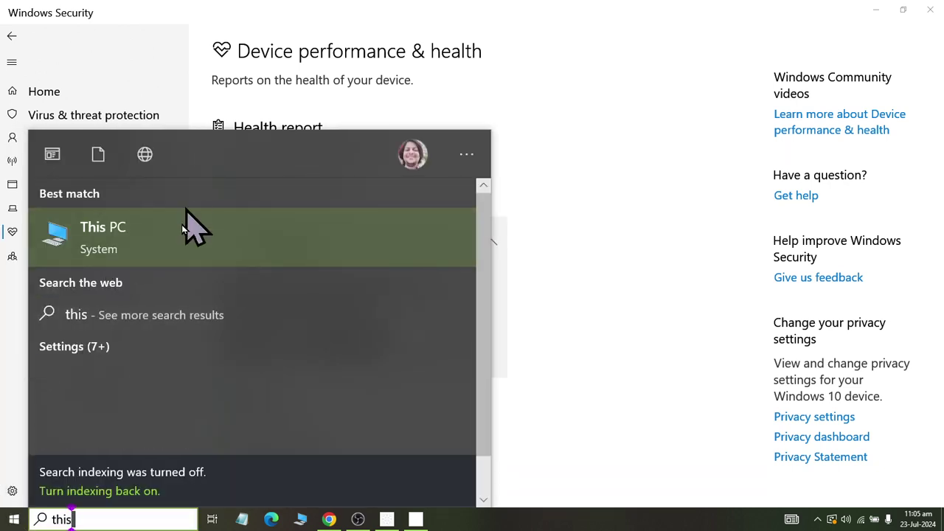
key("Escape")
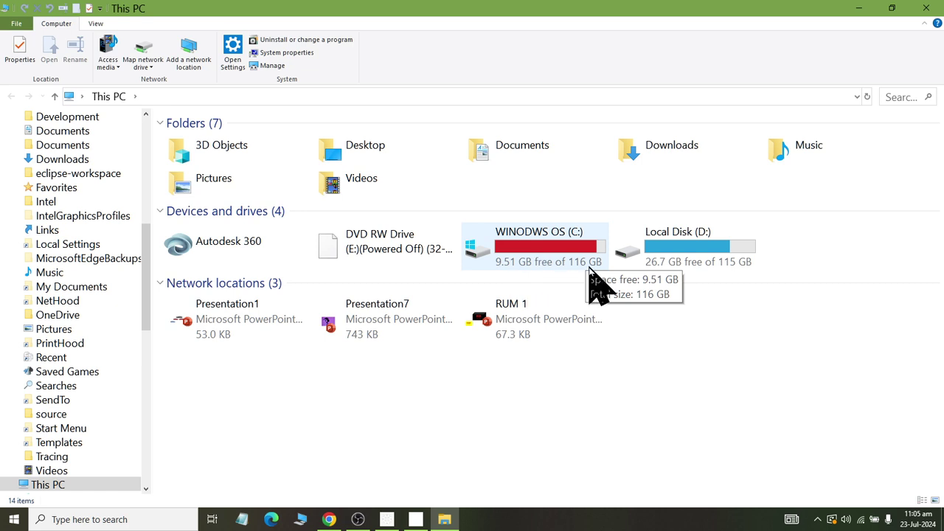
left_click(926, 7)
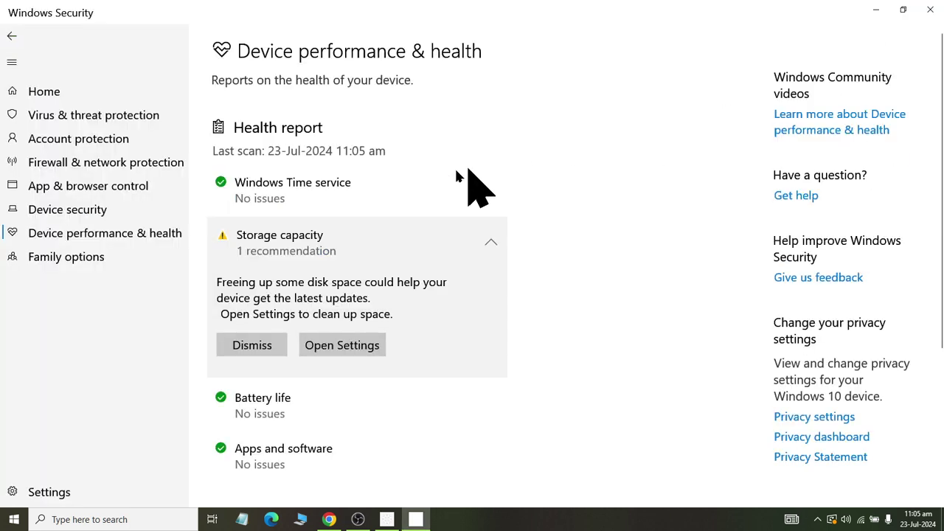
Expand the Battery life and the Apps and software entries of the health report
scroll(400, 263, "down", 1)
scroll(391, 295, "up", 1)
left_click(324, 413)
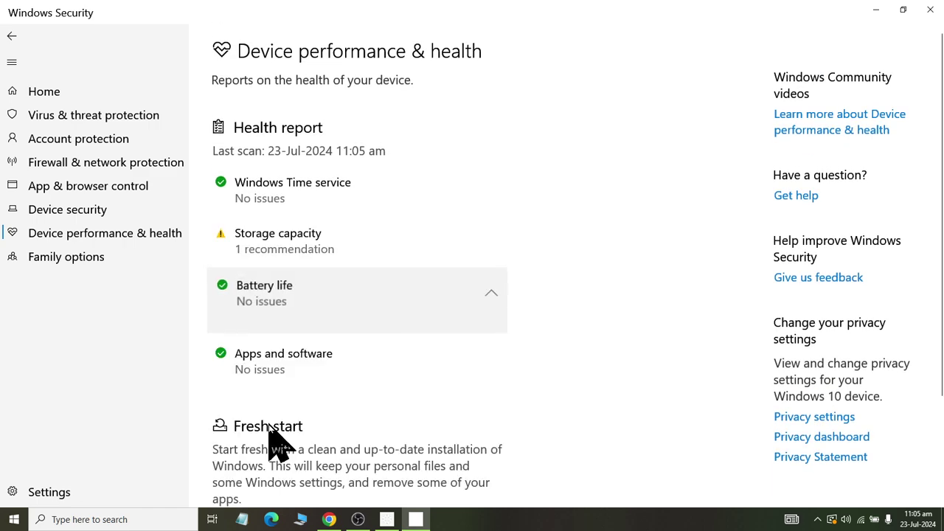
scroll(310, 398, "down", 2)
left_click(296, 236)
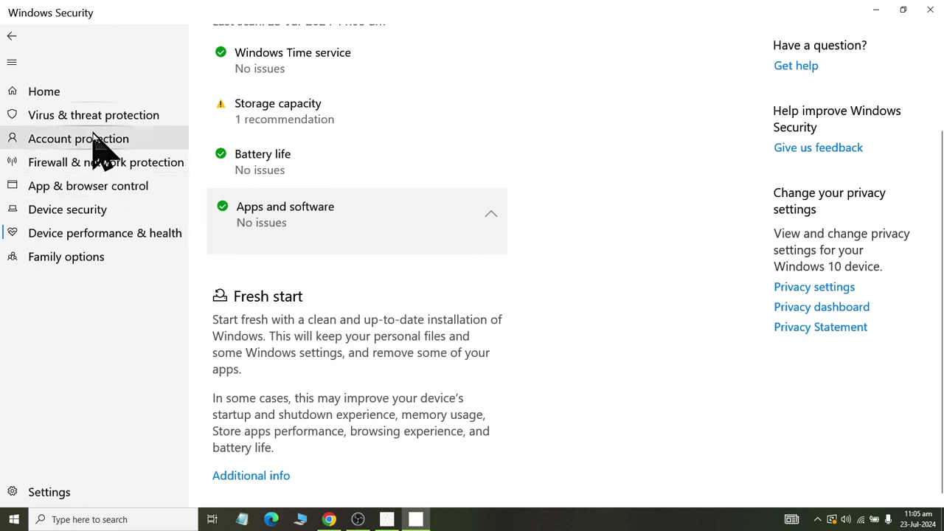
Go back through the previously visited security pages and close both Windows Security and Settings
left_click(12, 36)
left_click(13, 36)
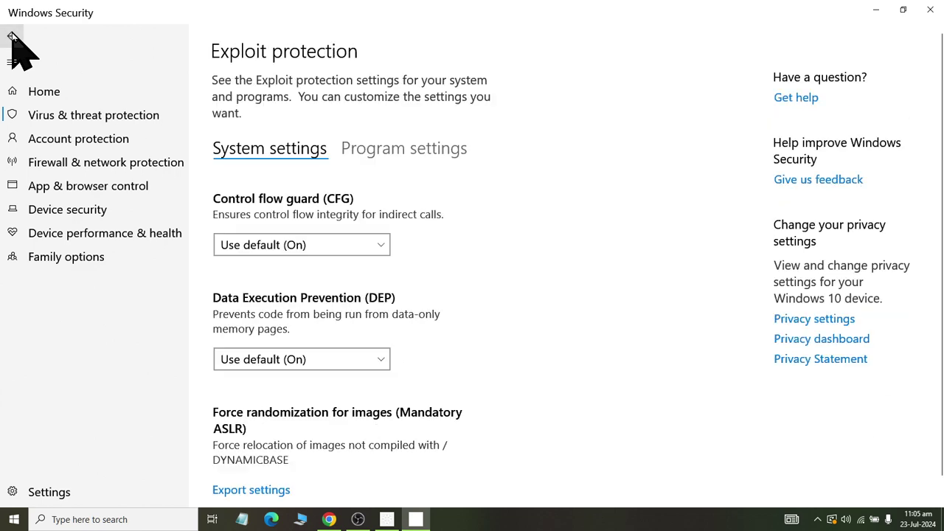
left_click(13, 36)
left_click(13, 36)
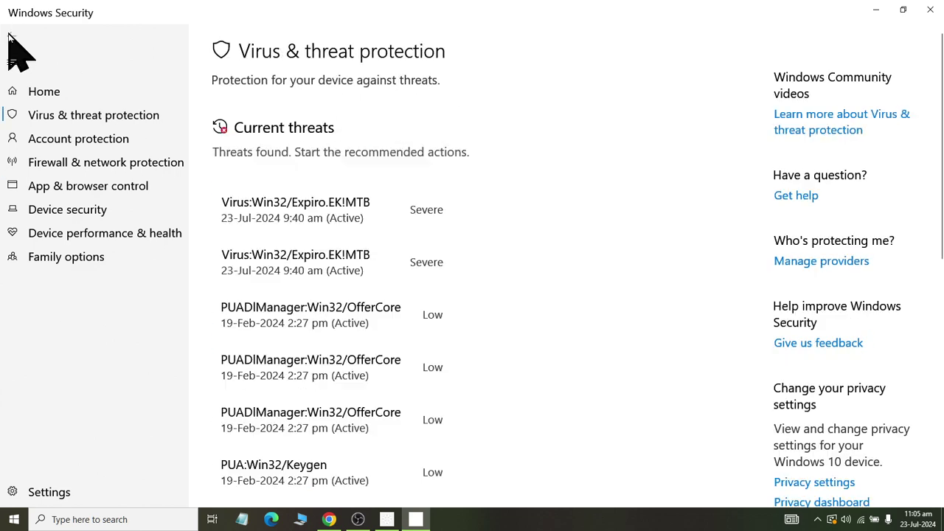
left_click(931, 11)
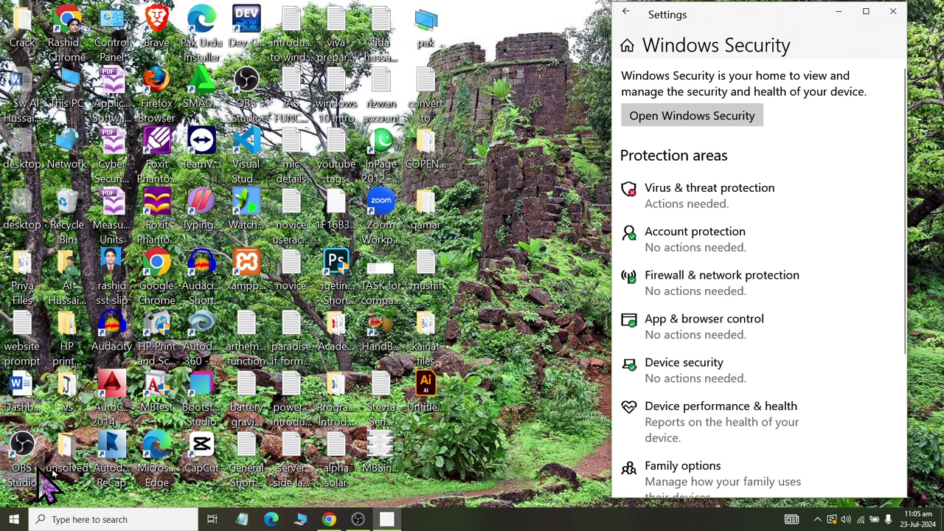
left_click(894, 11)
Reopen Settings and open the Update & Security category
left_click(13, 520)
left_click(15, 466)
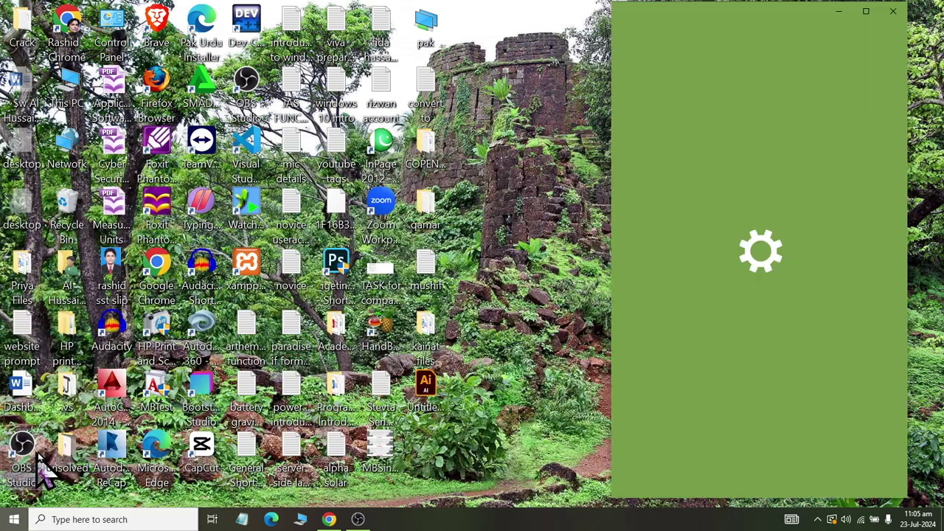
left_click(783, 470)
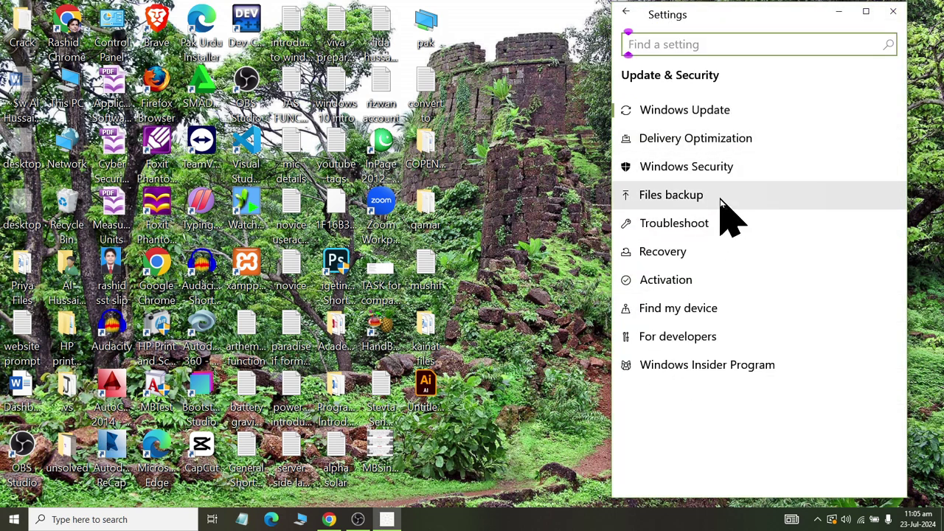
Start Reset this PC from the Recovery settings to view its Keep my files and Remove everything options, and cancel it
left_click(745, 250)
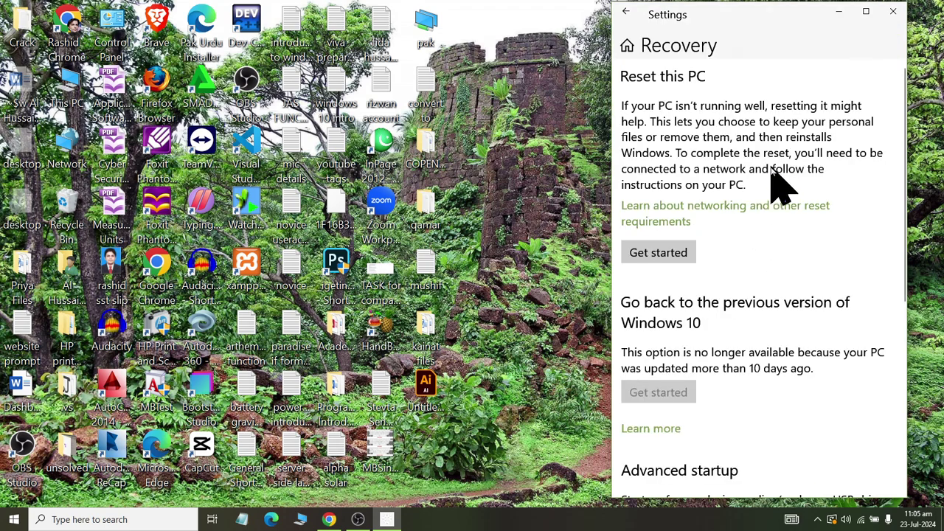
left_click(677, 253)
left_click_drag(673, 112, 197, 112)
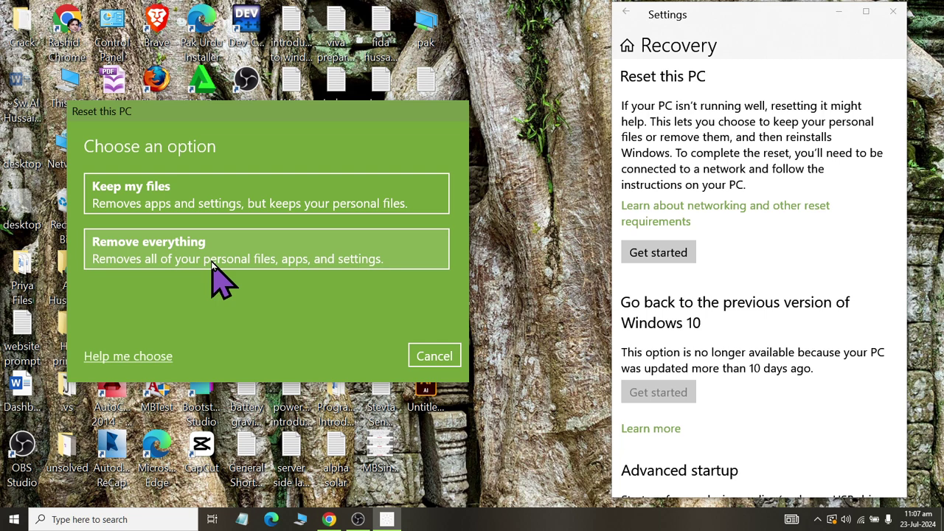
left_click(441, 355)
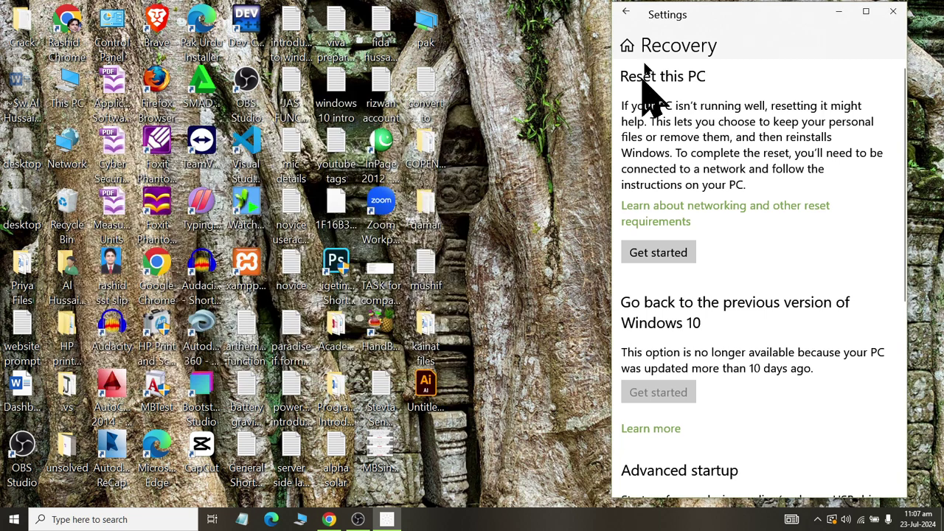
Return to the Update & Security list and turn on periodic saving of the device's location under Find my device
left_click(626, 13)
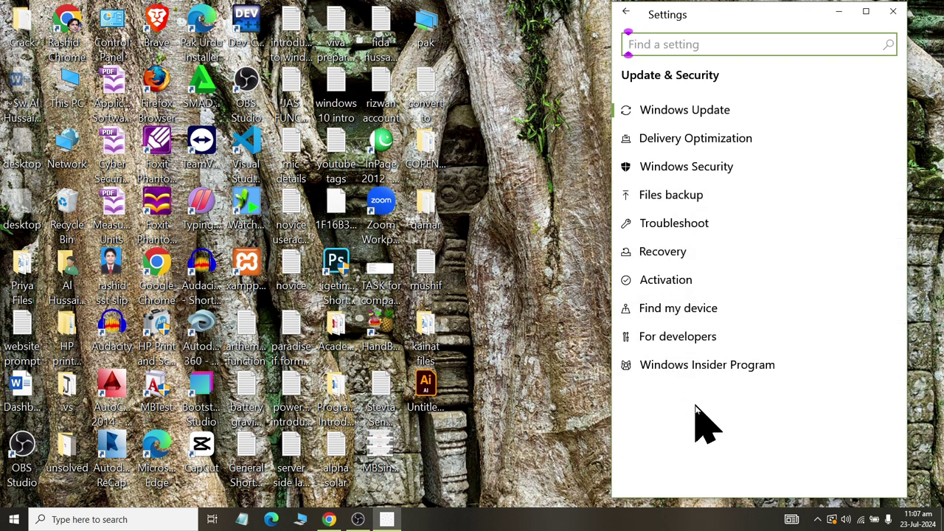
left_click(710, 316)
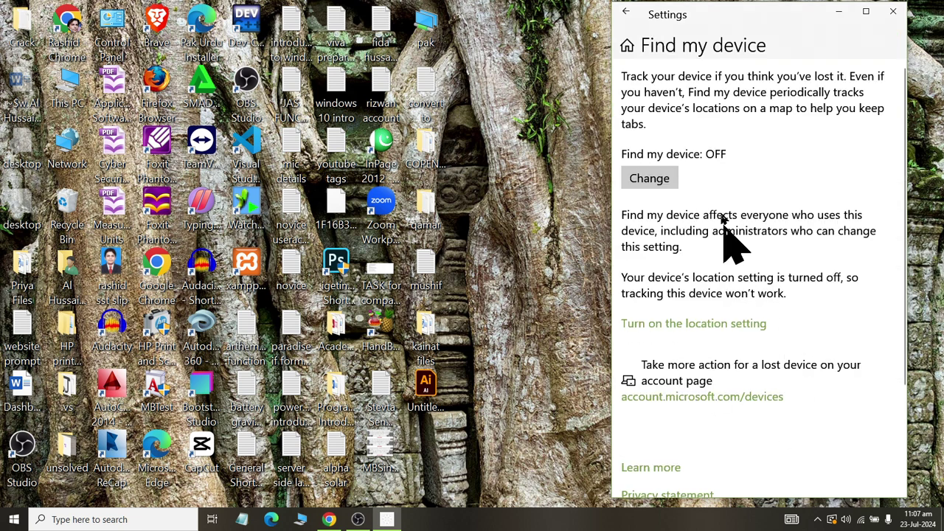
left_click(649, 181)
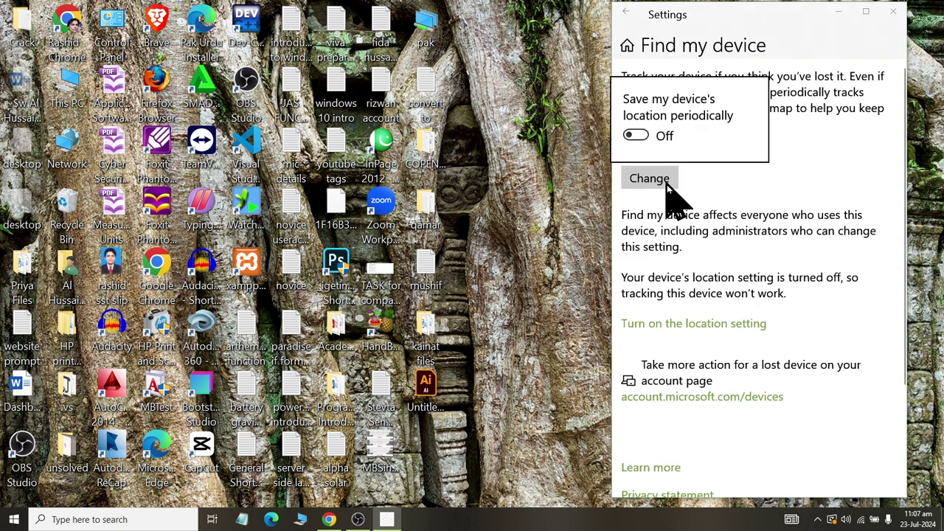
left_click(644, 136)
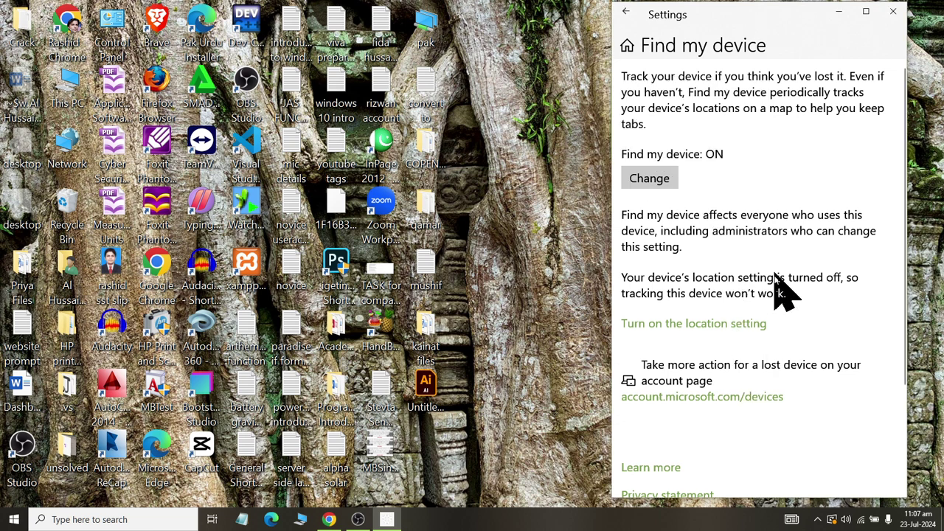
Turn on location access for this device and return to the Find my device page
left_click(724, 323)
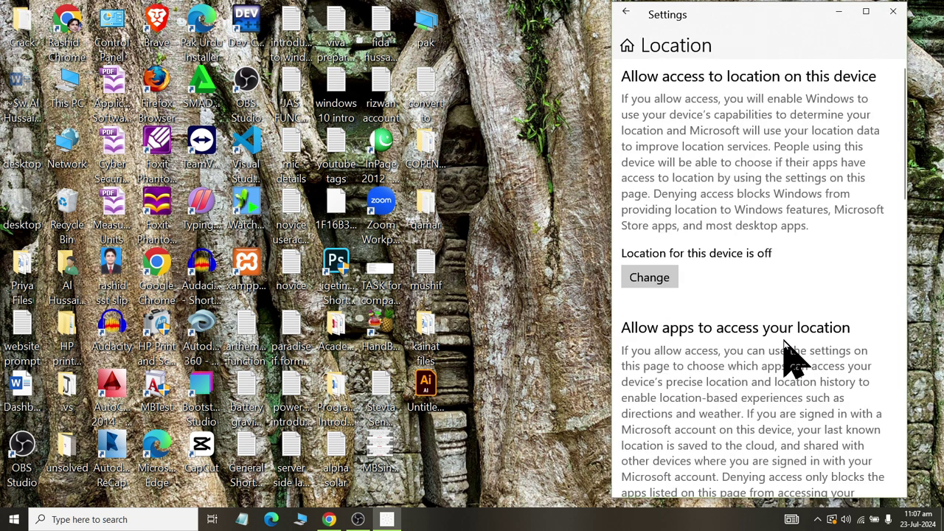
left_click(651, 279)
left_click(643, 239)
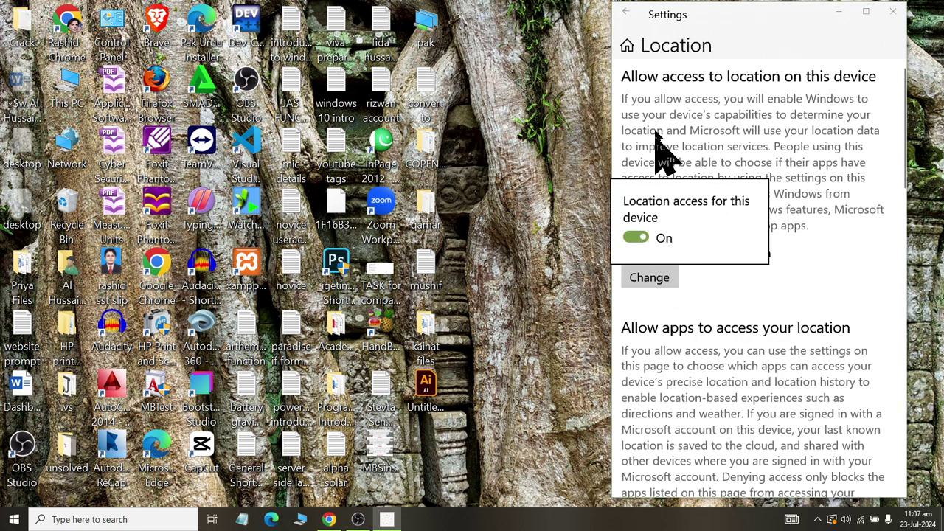
left_click(627, 14)
left_click(627, 16)
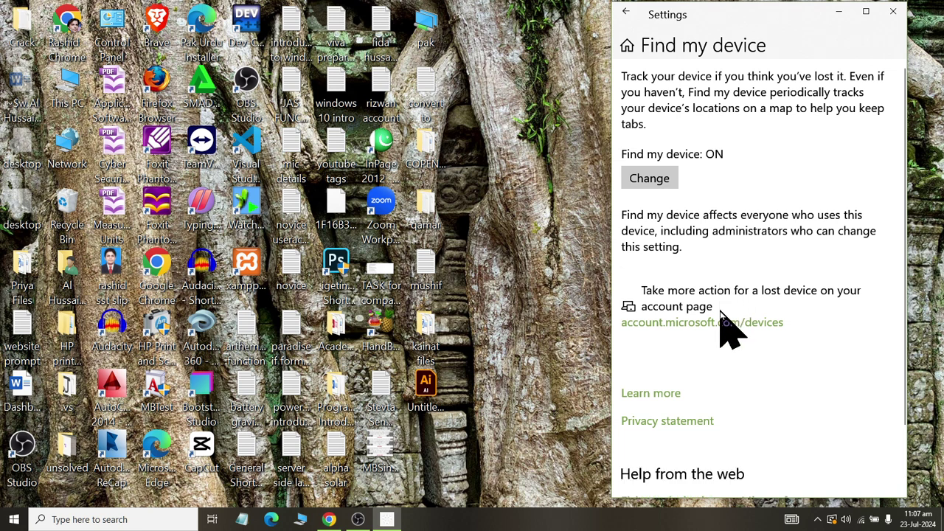